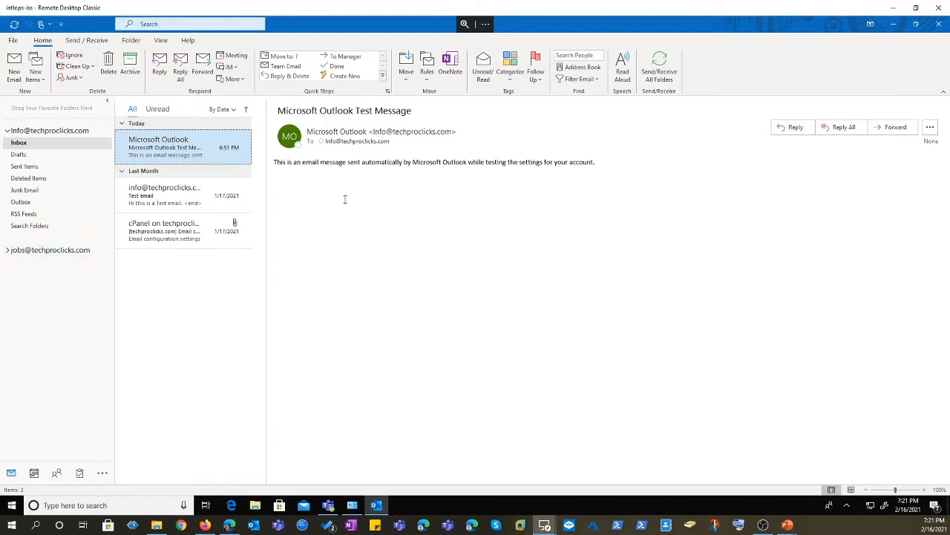
Look at the signature settings in Outlook Options > Mail, then close both without changes.
{"action": "left_click", "coordinate": [14, 41]}
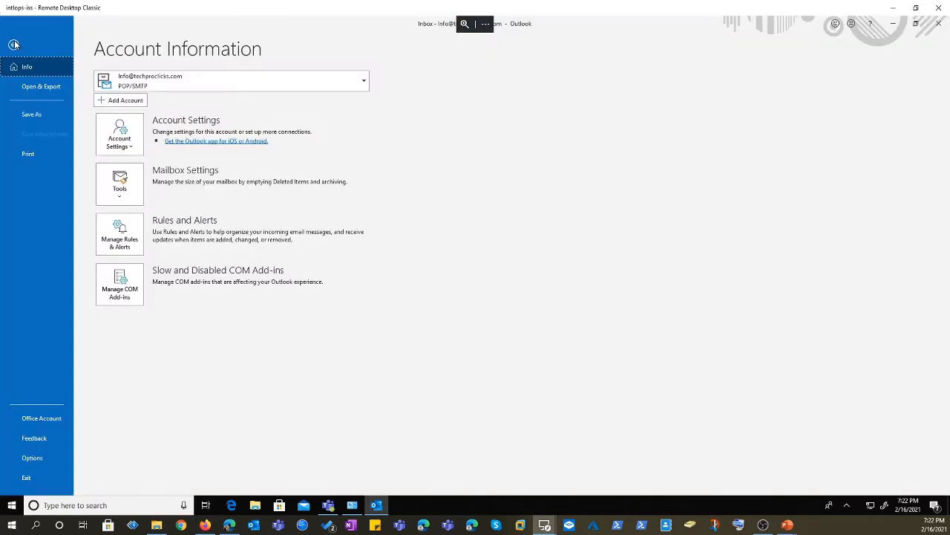
{"action": "left_click", "coordinate": [32, 458]}
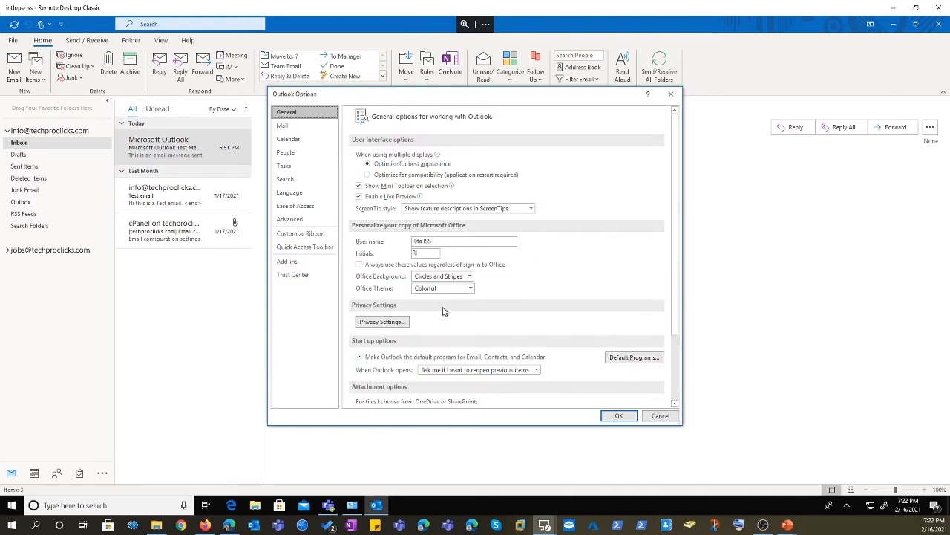
{"action": "left_click", "coordinate": [287, 129]}
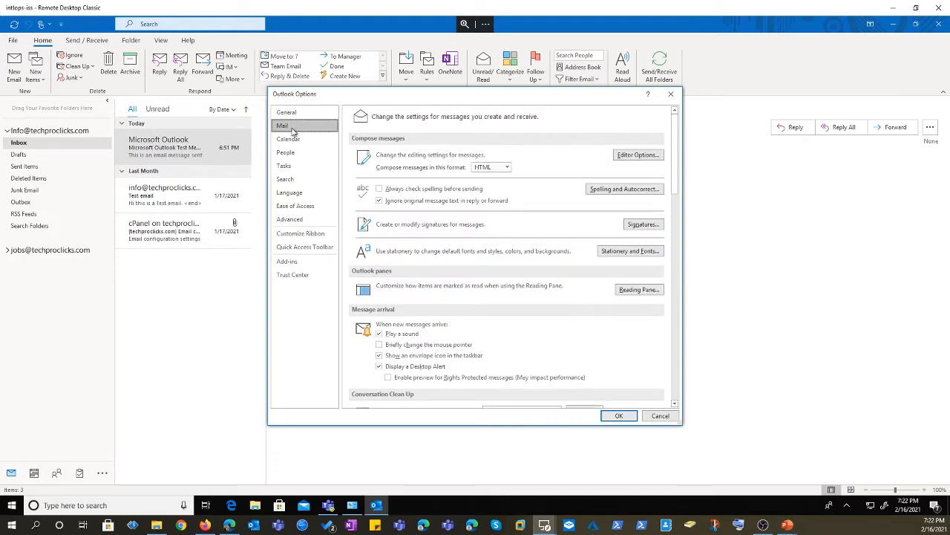
{"action": "left_click", "coordinate": [643, 225]}
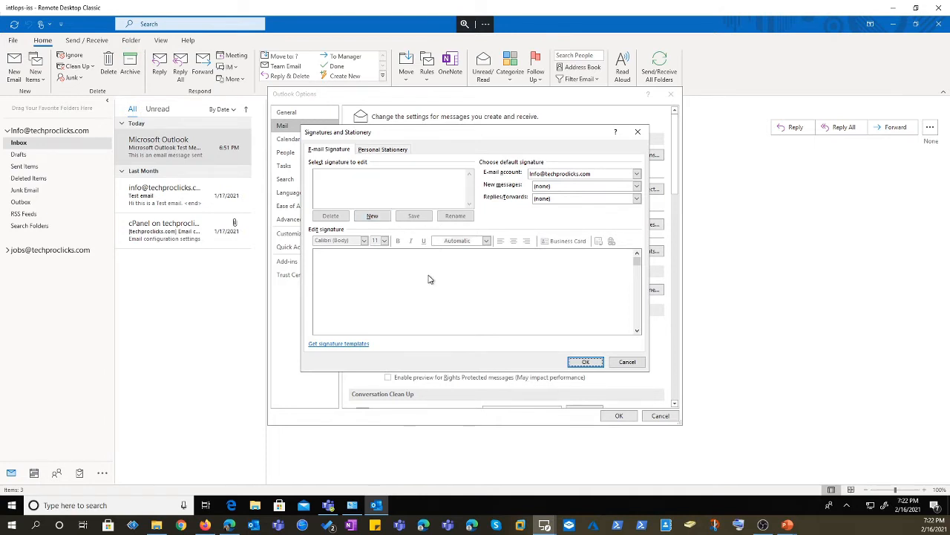
{"action": "left_click", "coordinate": [631, 363]}
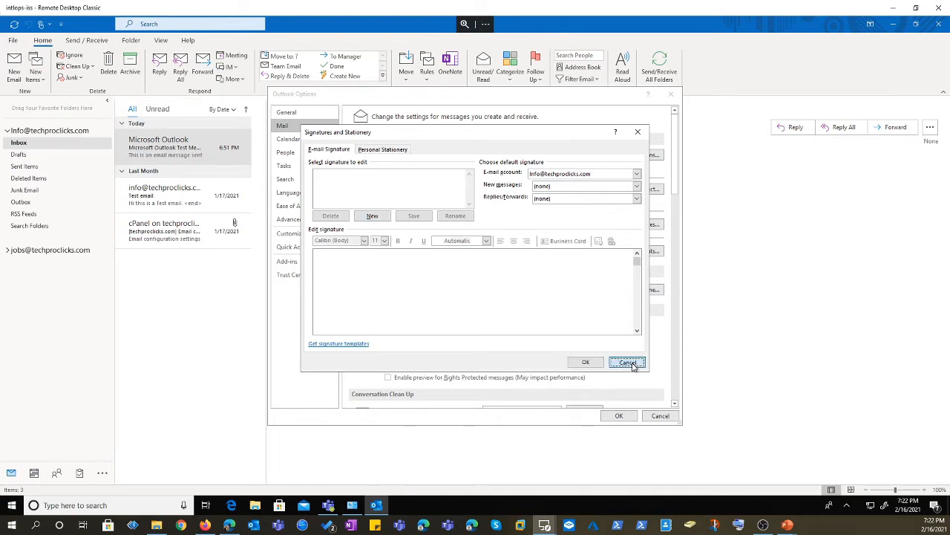
{"action": "left_click", "coordinate": [663, 416]}
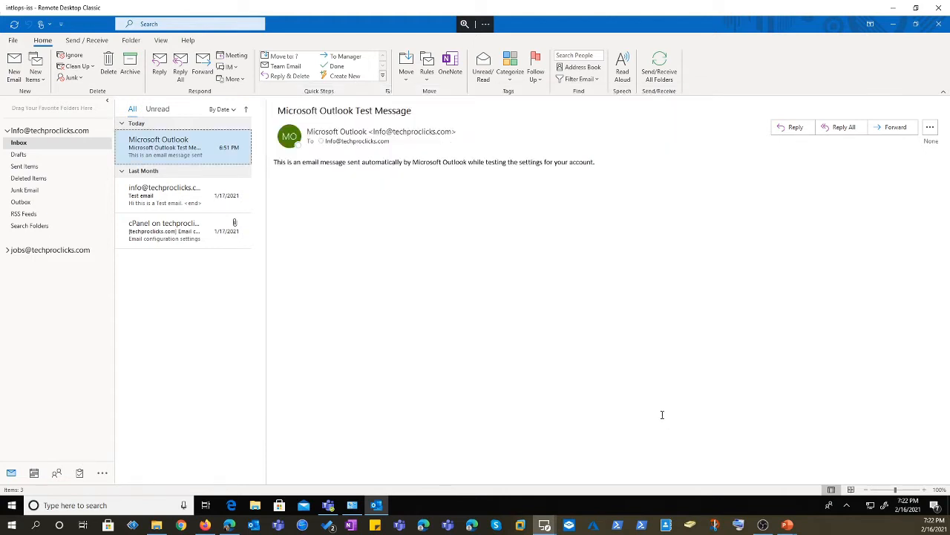
Start a new email, move its window right, and open Signatures from its Message ribbon.
{"action": "left_click", "coordinate": [14, 81]}
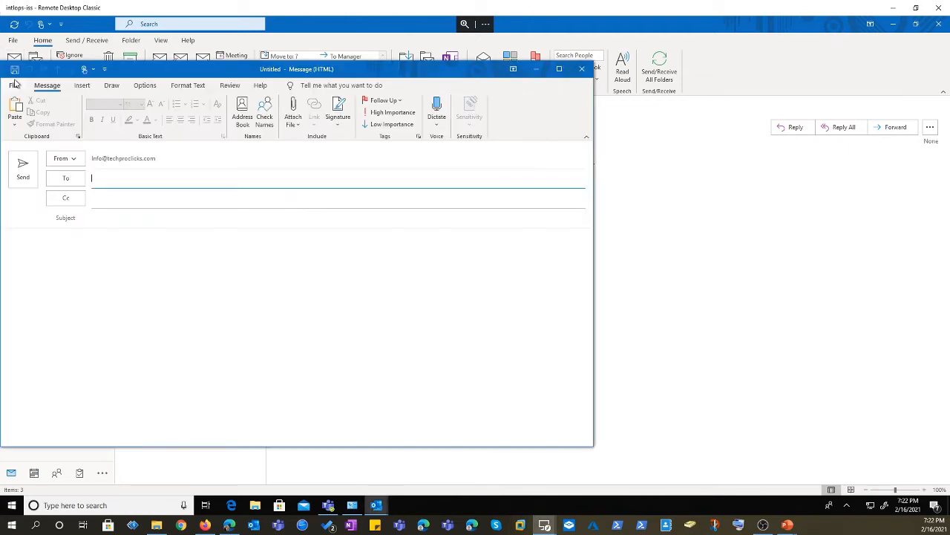
{"action": "left_click_drag", "start_coordinate": [392, 77], "coordinate": [559, 90]}
{"action": "left_click", "coordinate": [508, 132]}
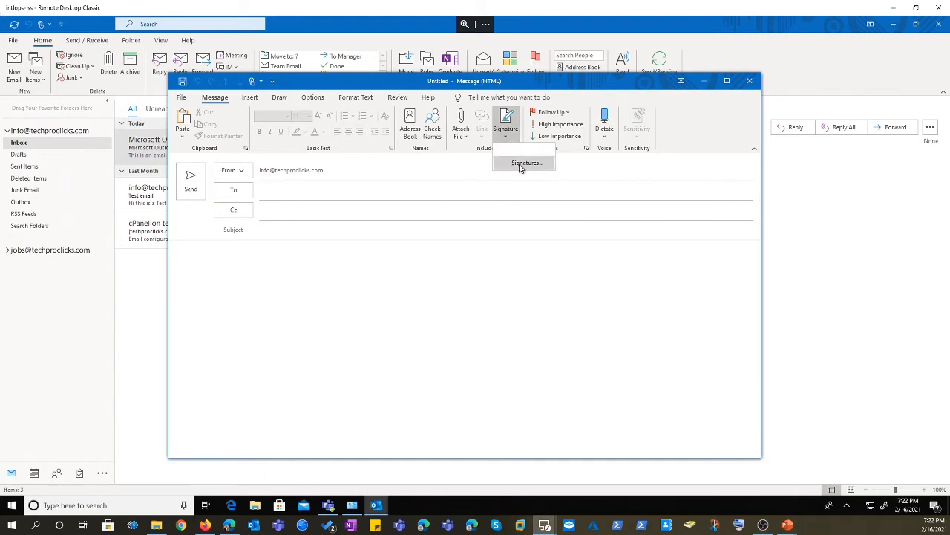
{"action": "left_click", "coordinate": [521, 165]}
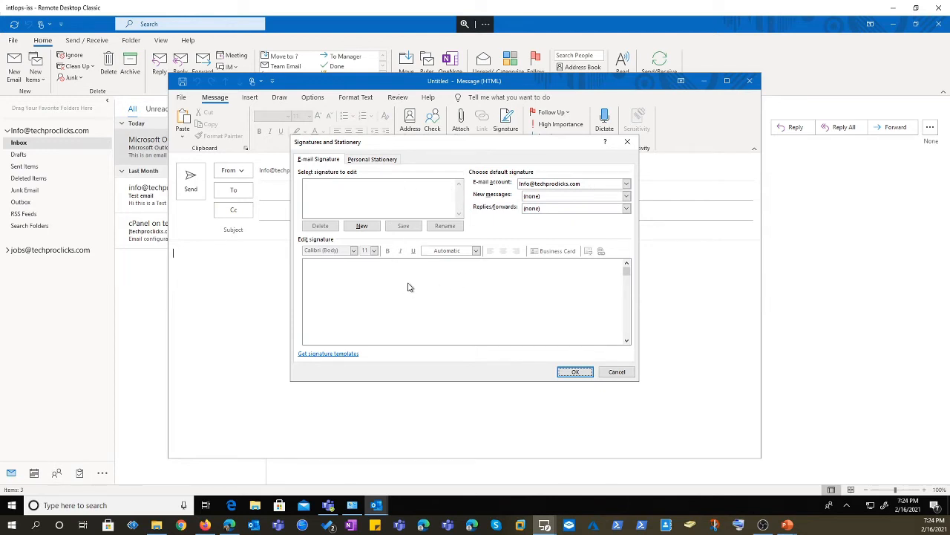
Add a new signature named 'info sig'.
{"action": "left_click", "coordinate": [358, 231]}
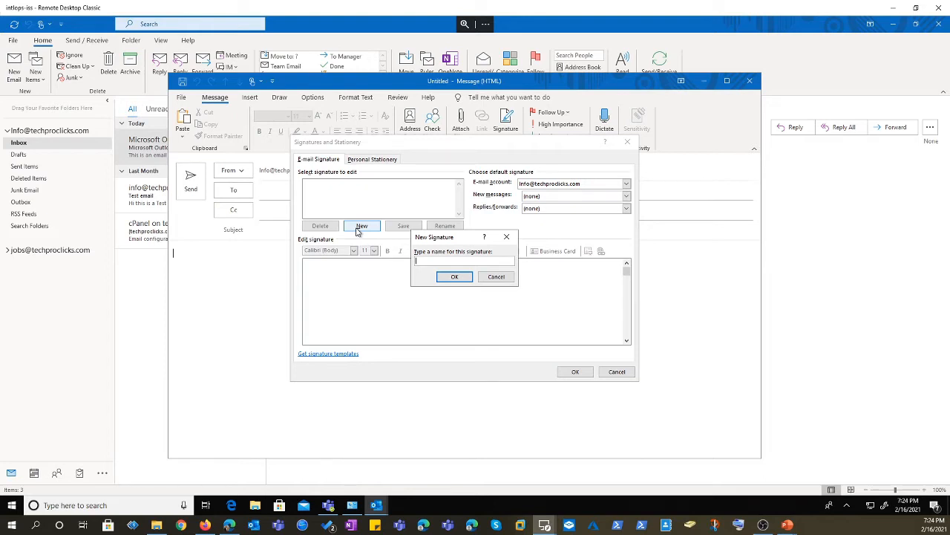
{"action": "type", "text": "info sig"}
{"action": "left_click", "coordinate": [459, 283]}
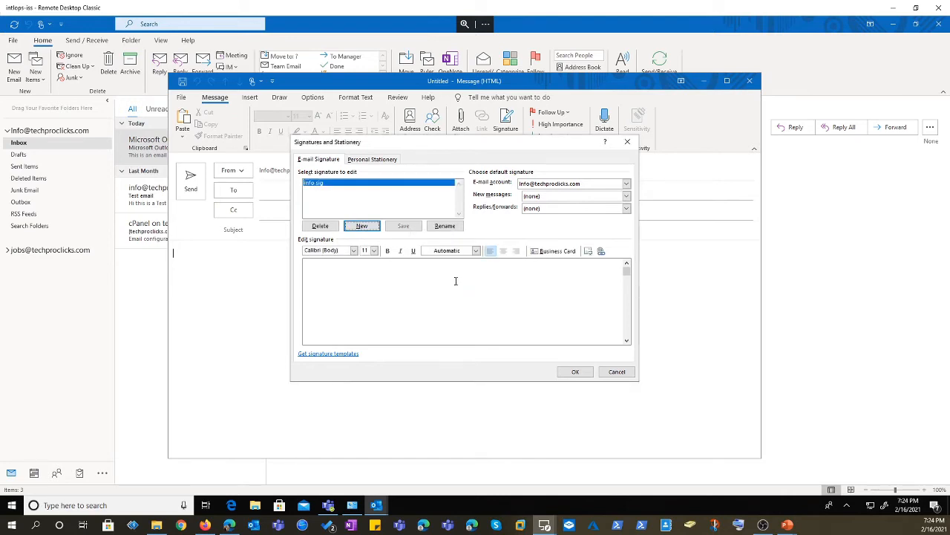
{"action": "left_click", "coordinate": [345, 272]}
{"action": "type", "text": "The"}
{"action": "type", "text": "nks"}
{"action": "type", "text": "phone"}
{"action": "type", "text": ": 1212331"}
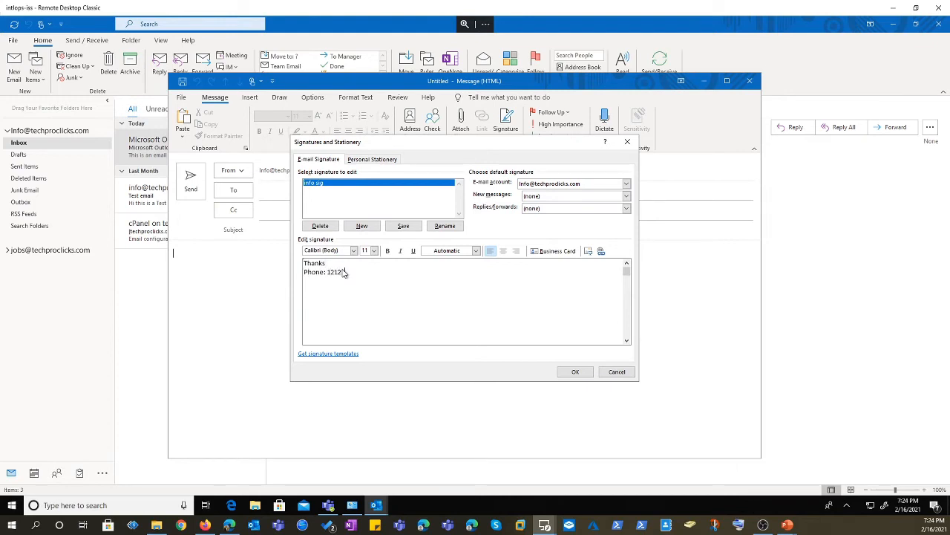
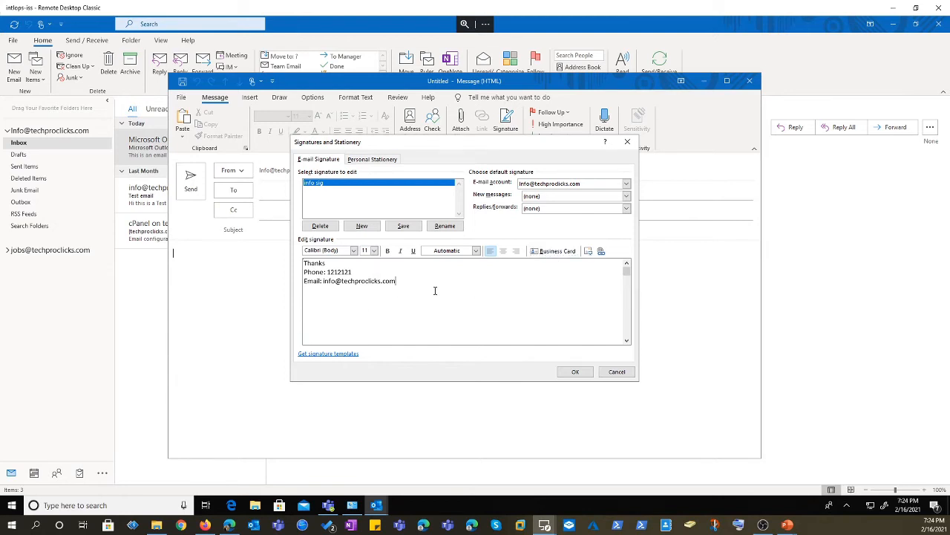
{"action": "key", "text": "Return"}
{"action": "type", "text": "website:"}
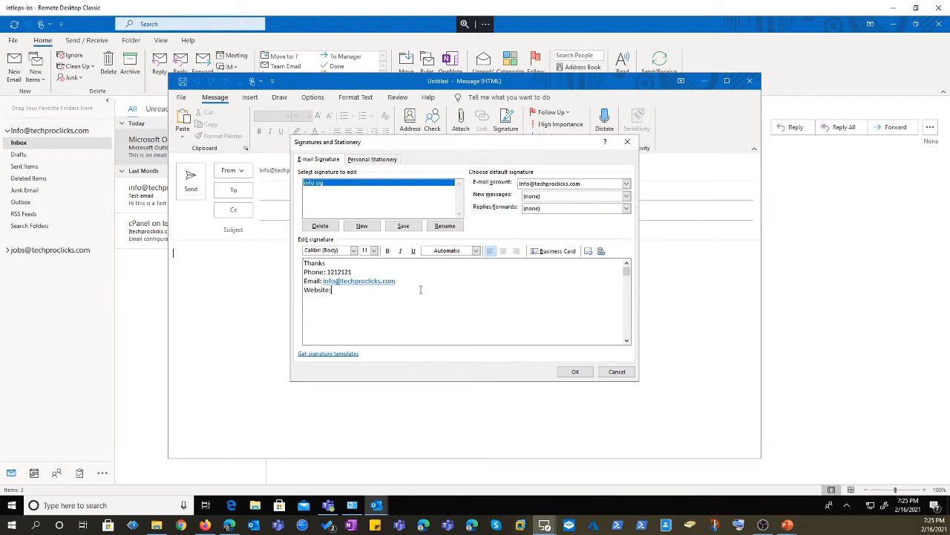
{"action": "type", "text": " www.techproclicks.com"}
{"action": "left_click", "coordinate": [404, 226]}
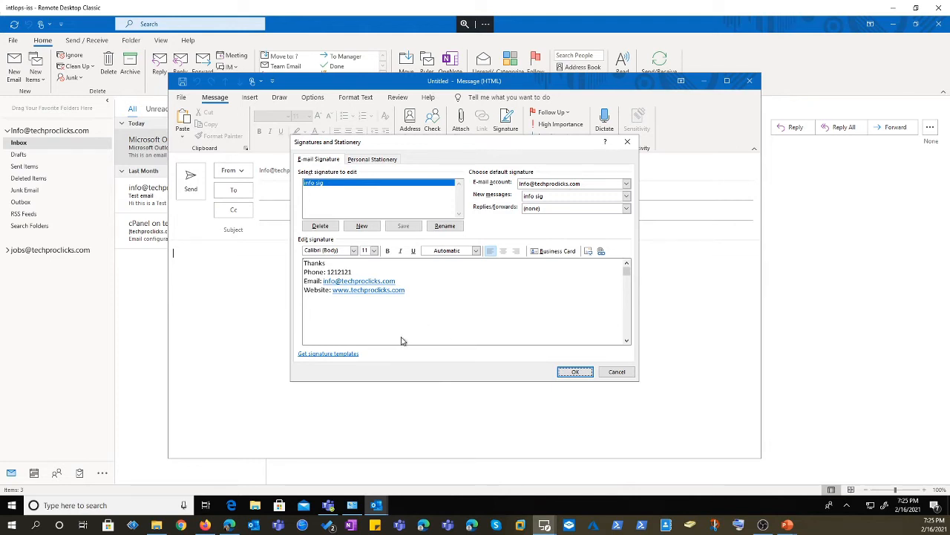
Add a second signature named 'info short'.
{"action": "left_click", "coordinate": [361, 228]}
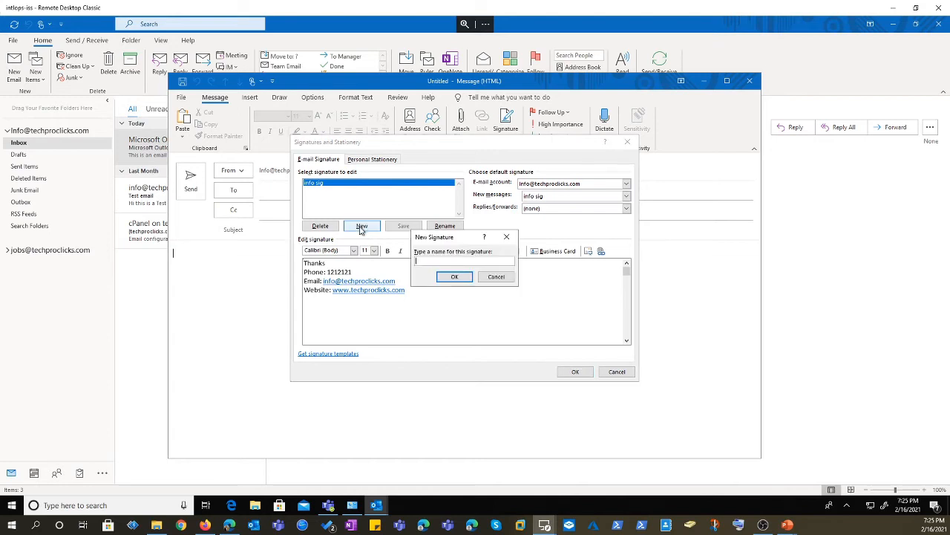
{"action": "type", "text": "info short"}
{"action": "key", "text": "Return"}
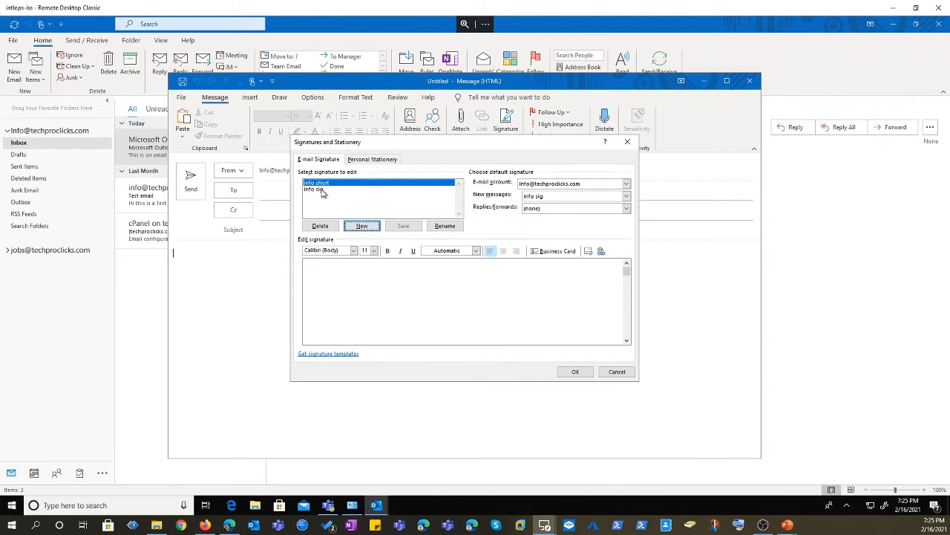
Rename the 'info sig' signature to 'info long'.
{"action": "left_click", "coordinate": [320, 192]}
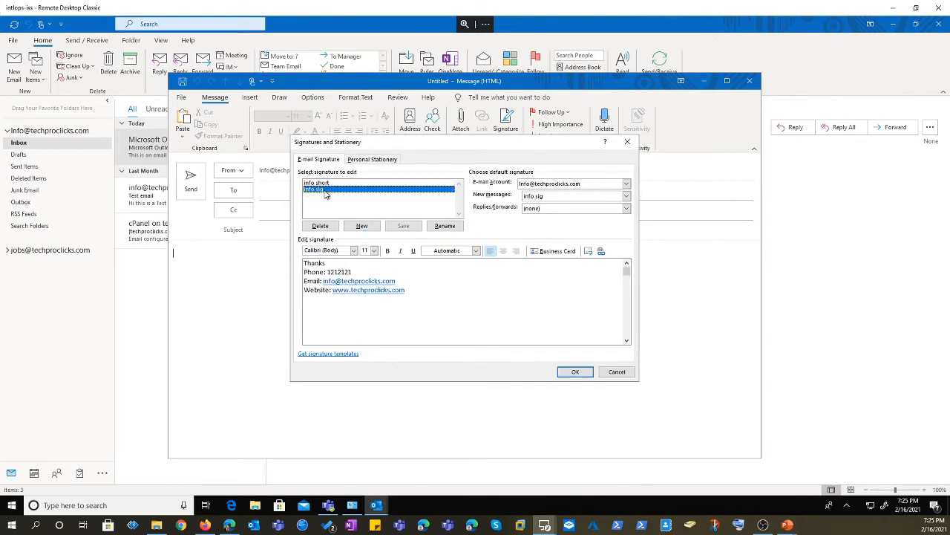
{"action": "left_click", "coordinate": [444, 227]}
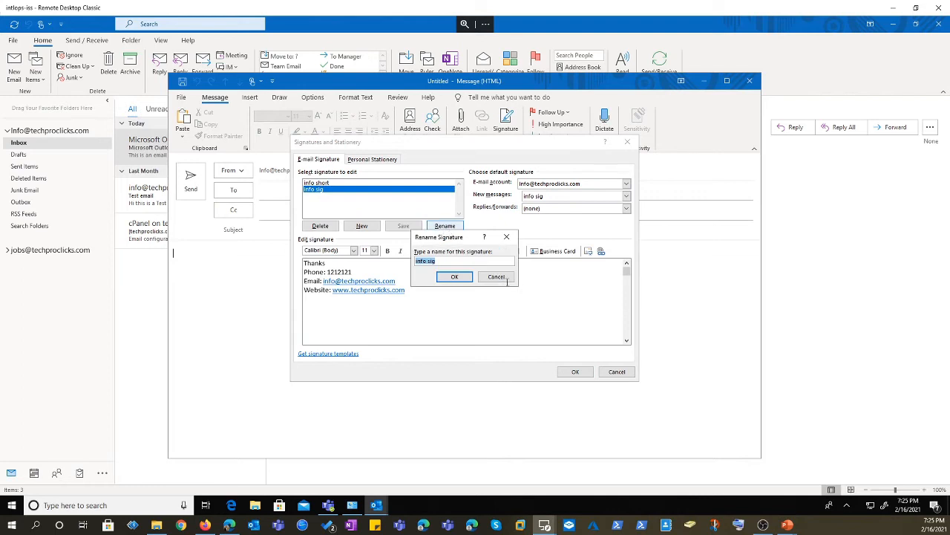
{"action": "left_click", "coordinate": [474, 261]}
{"action": "key", "text": "BackSpace"}
{"action": "type", "text": "long"}
{"action": "left_click", "coordinate": [453, 280]}
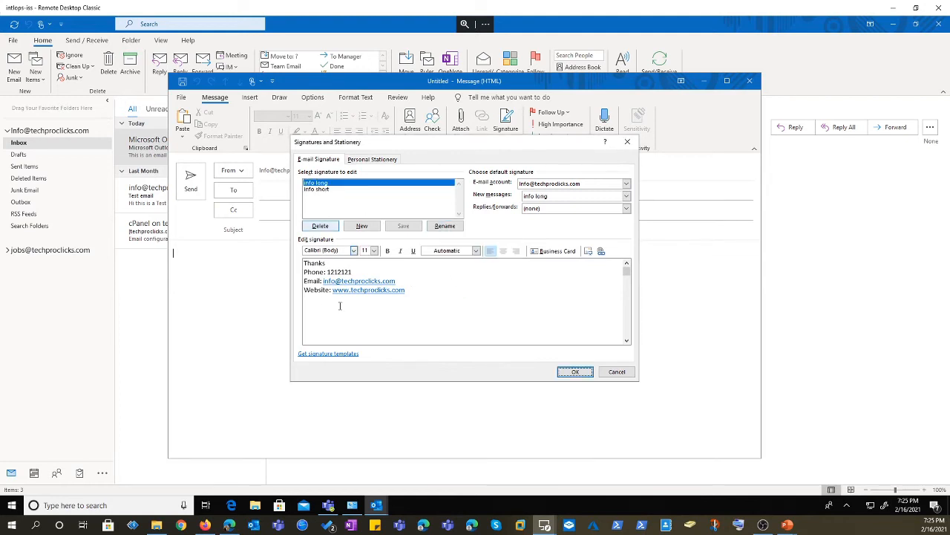
Give the info short signature the text 'Regards' and save it.
{"action": "left_click", "coordinate": [324, 191]}
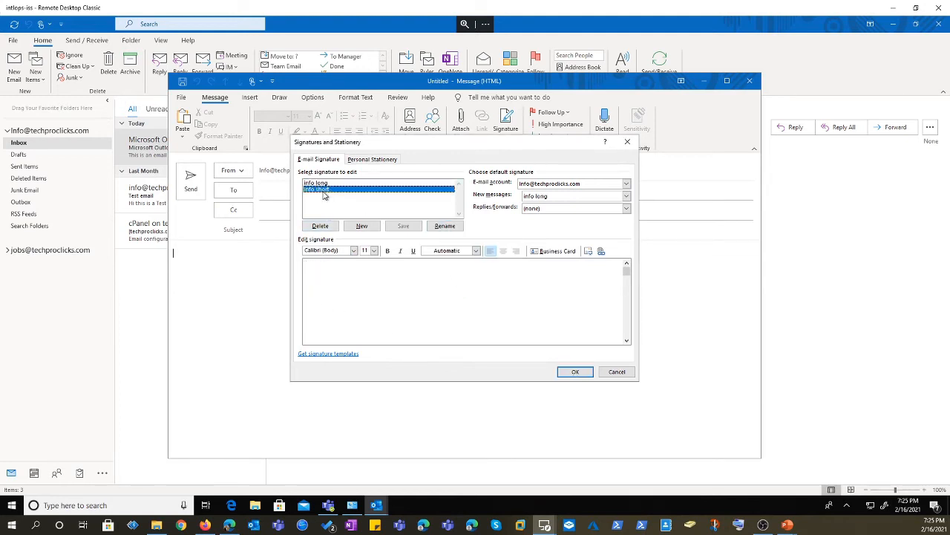
{"action": "left_click", "coordinate": [354, 286]}
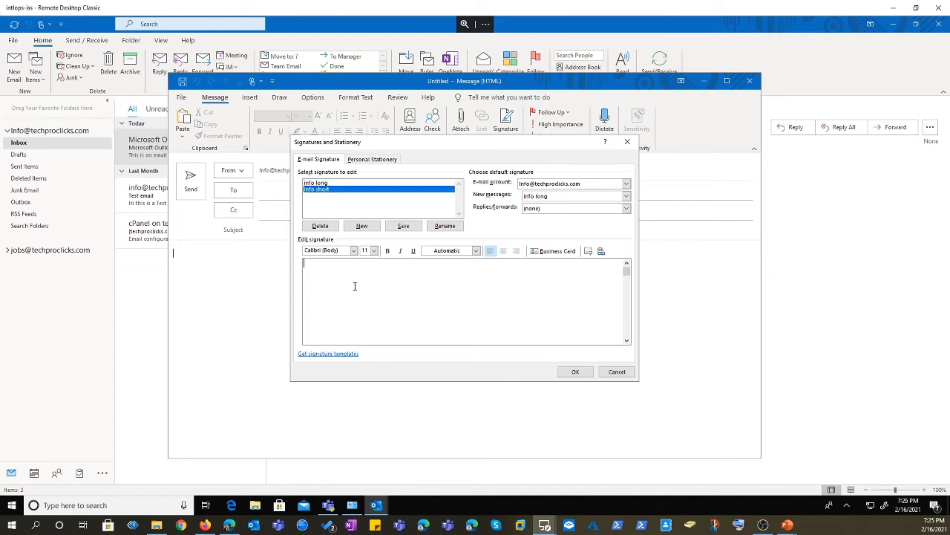
{"action": "type", "text": "Regards"}
{"action": "left_click", "coordinate": [403, 225]}
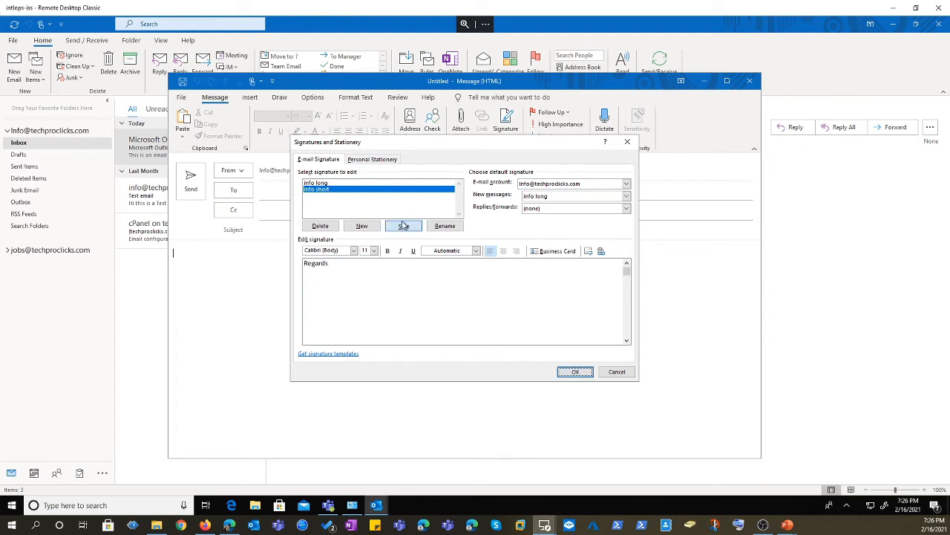
Choose 'info short' as the info account's Replies/forwards signature.
{"action": "left_click", "coordinate": [554, 211]}
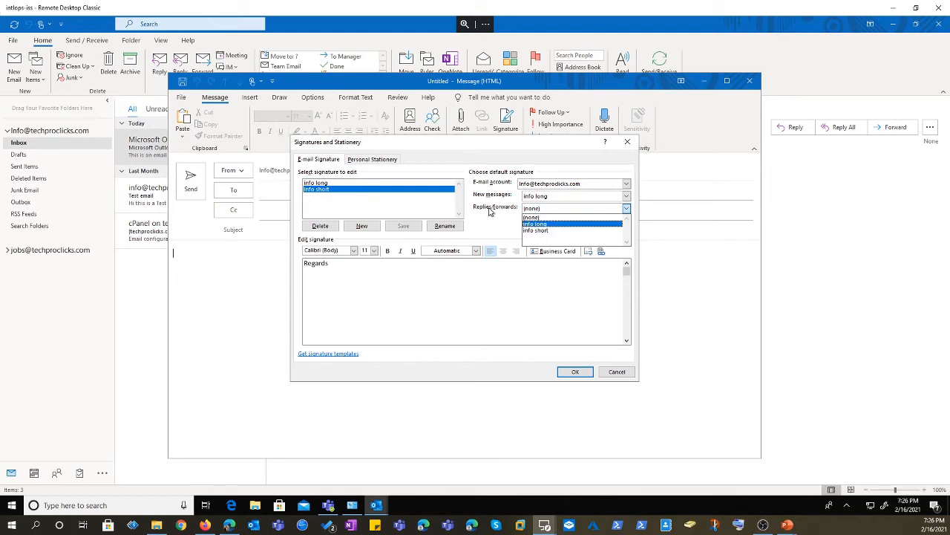
{"action": "left_click", "coordinate": [550, 230]}
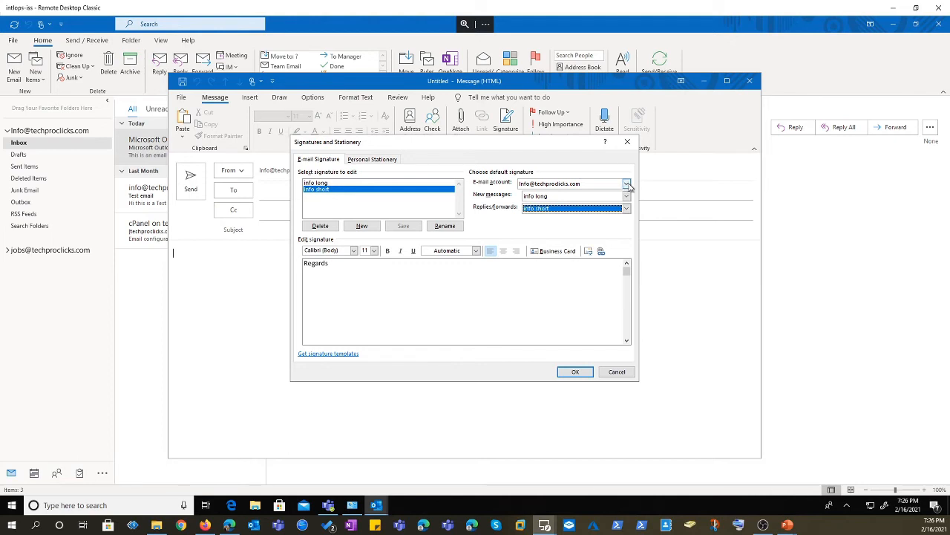
Switch to the jobs account and add signatures named 'jobs short' and 'jobs long'.
{"action": "left_click", "coordinate": [628, 186]}
{"action": "left_click", "coordinate": [586, 206]}
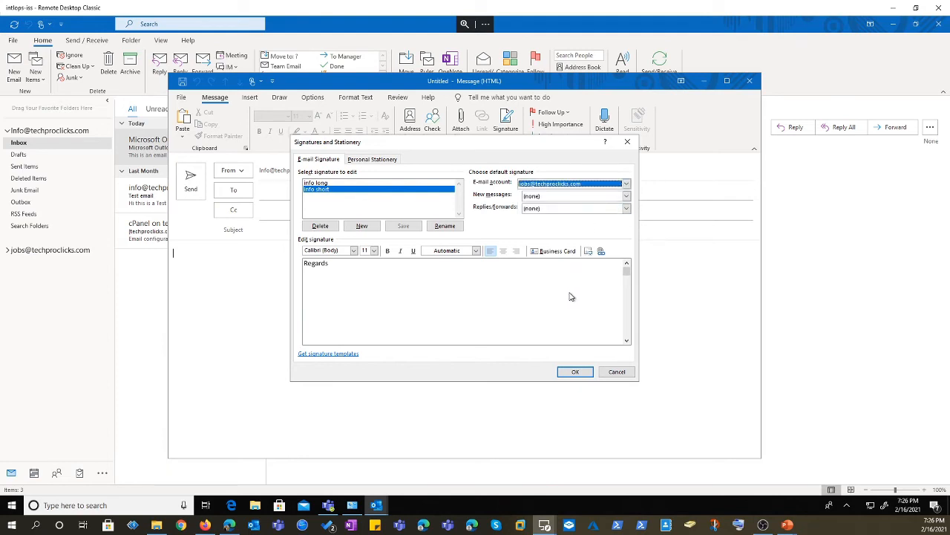
{"action": "left_click", "coordinate": [361, 231]}
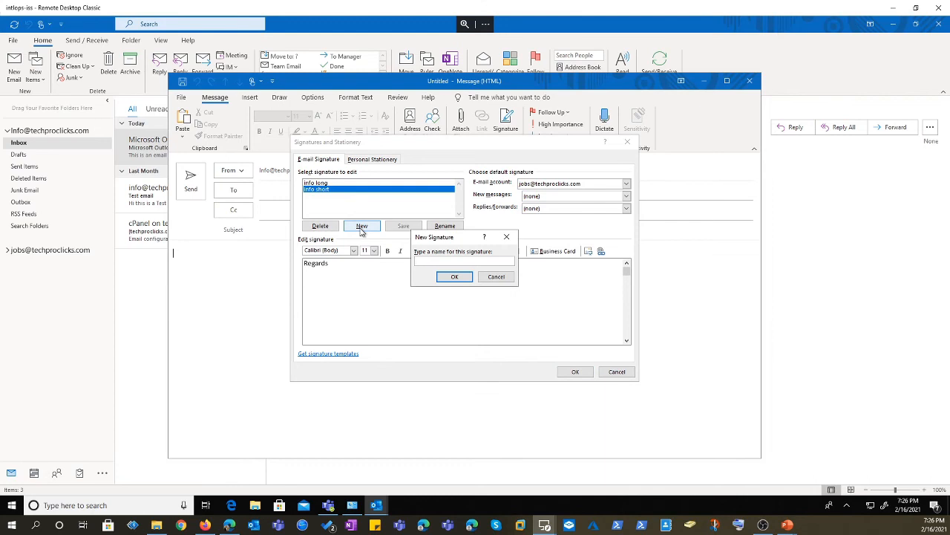
{"action": "type", "text": "jobs short"}
{"action": "key", "text": "Return"}
{"action": "left_click", "coordinate": [362, 227]}
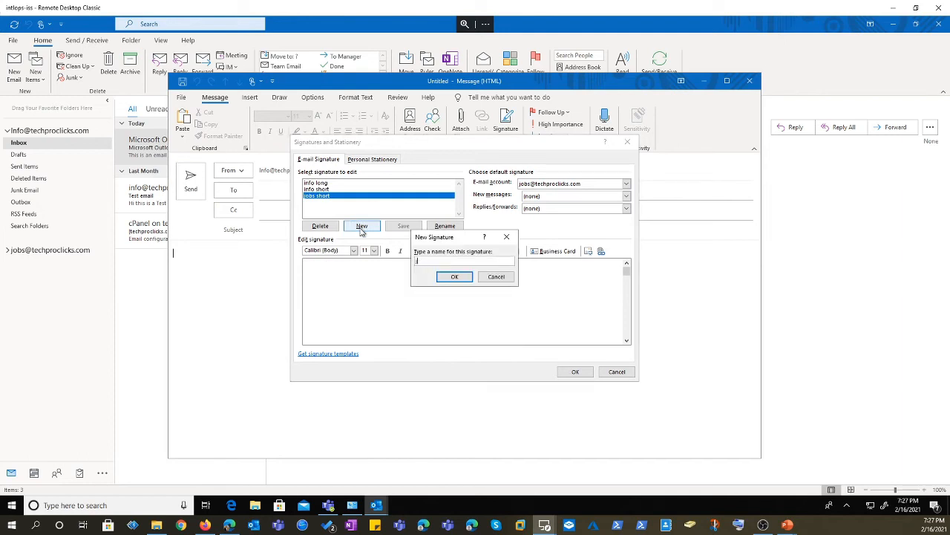
{"action": "type", "text": "jobs long"}
{"action": "key", "text": "Return"}
Give jobs long the text 'Long' and jobs short 'This is short', saving both.
{"action": "left_click", "coordinate": [343, 276]}
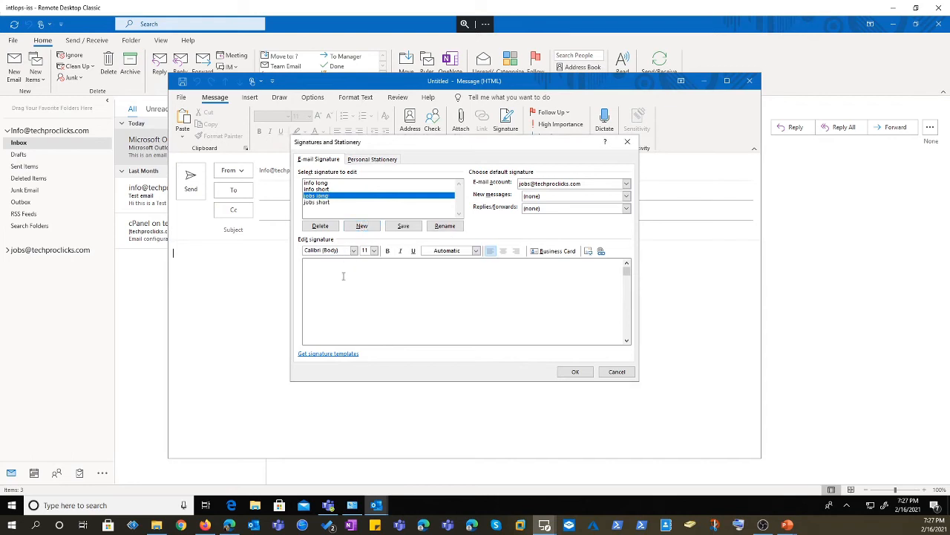
{"action": "type", "text": "Long"}
{"action": "left_click", "coordinate": [330, 202]}
{"action": "left_click", "coordinate": [459, 288]}
{"action": "left_click", "coordinate": [319, 202]}
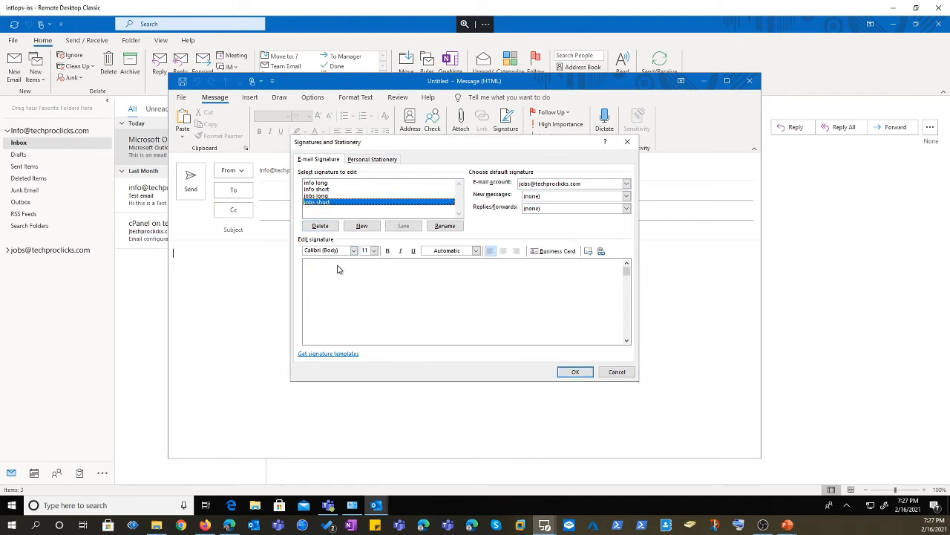
{"action": "left_click", "coordinate": [325, 269]}
{"action": "type", "text": "This is short"}
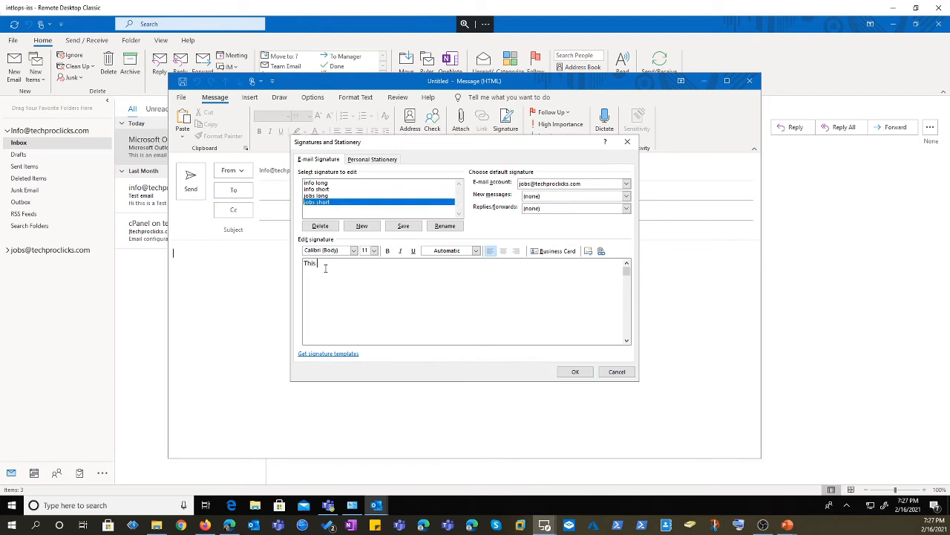
{"action": "left_click", "coordinate": [403, 225]}
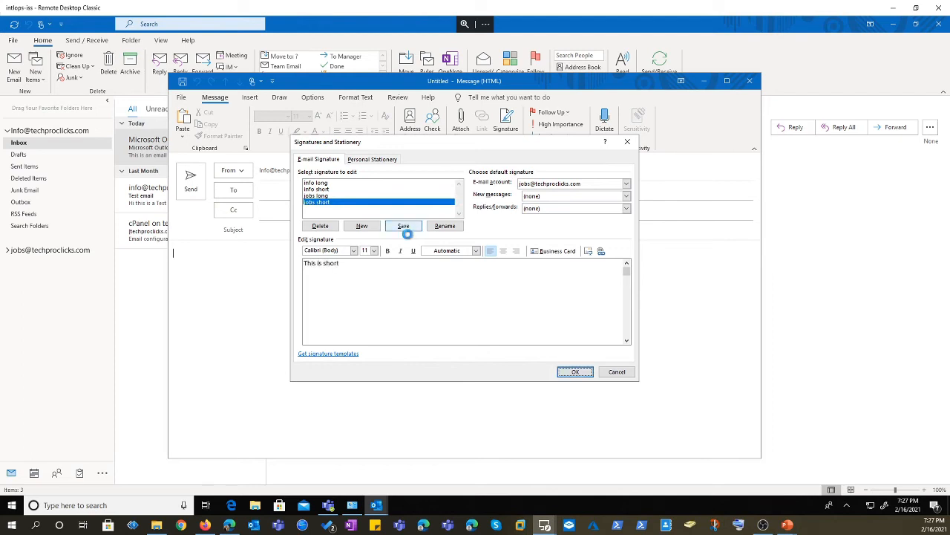
Set jobs long for new messages and jobs short for replies/forwards, then click OK.
{"action": "left_click", "coordinate": [626, 197]}
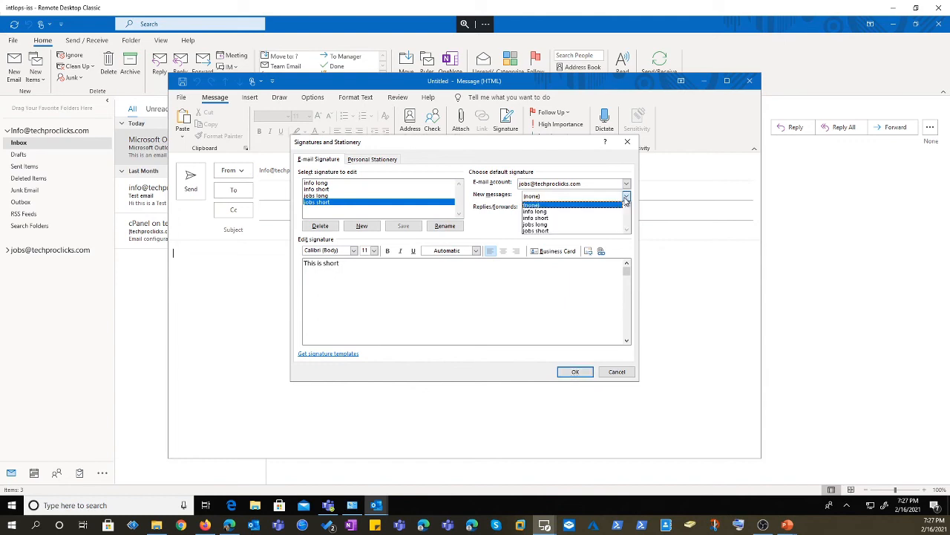
{"action": "left_click", "coordinate": [548, 224]}
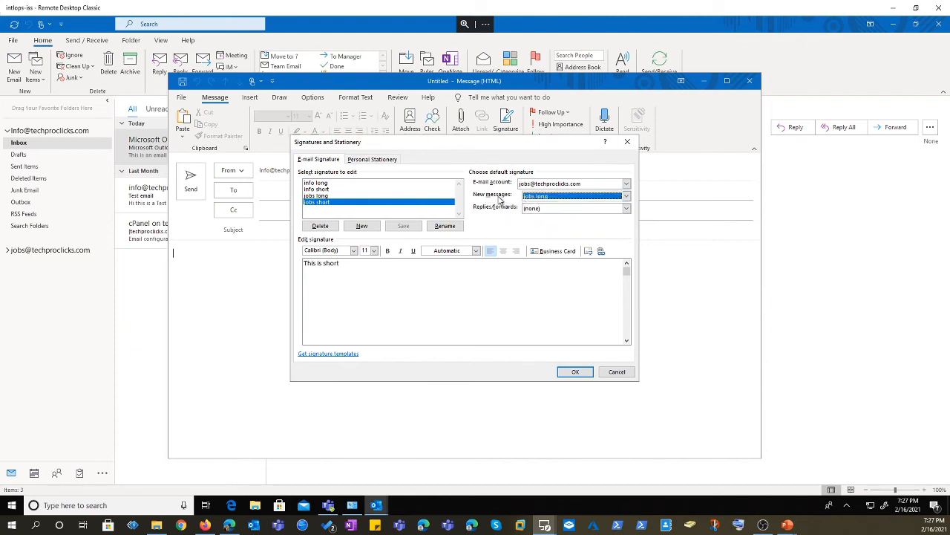
{"action": "left_click", "coordinate": [567, 210]}
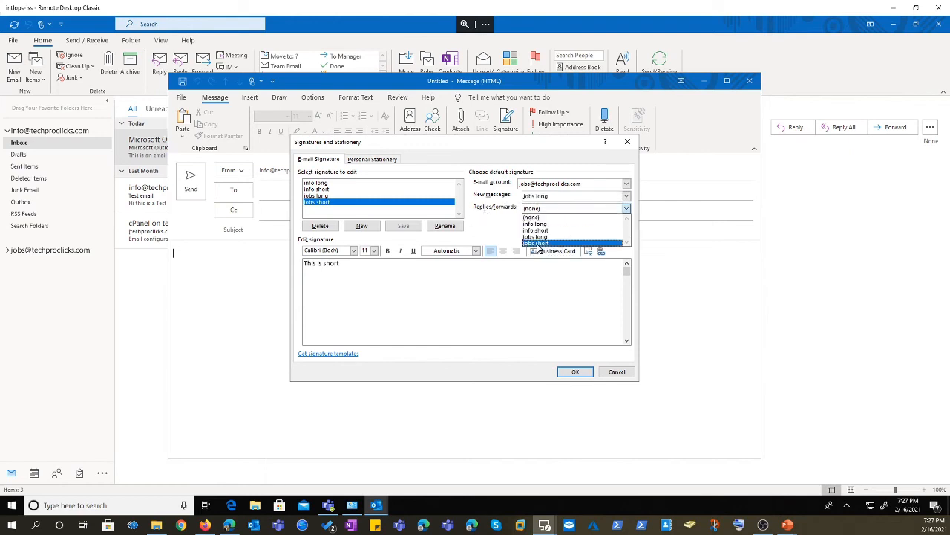
{"action": "left_click", "coordinate": [542, 243]}
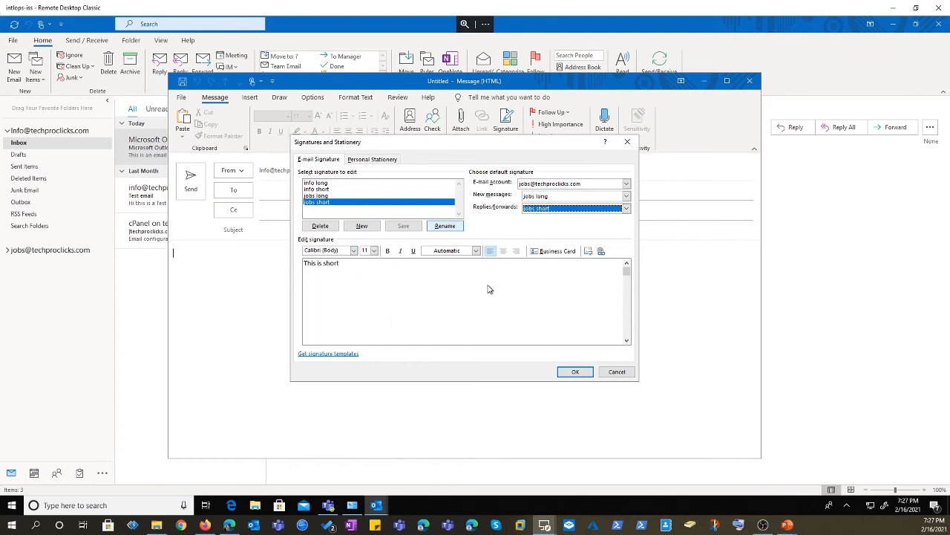
{"action": "left_click", "coordinate": [576, 372]}
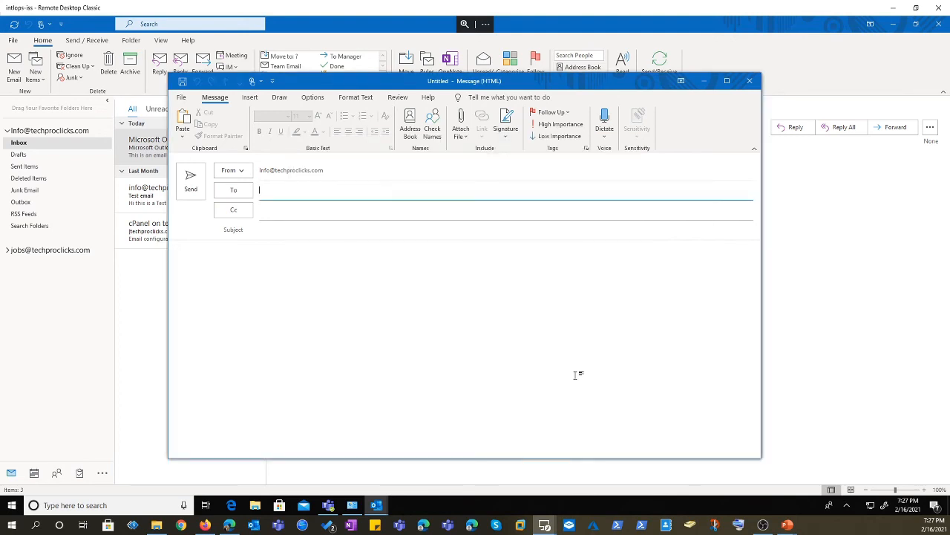
Close the old draft, start a new email, and switch its From to the jobs account.
{"action": "left_click", "coordinate": [750, 82]}
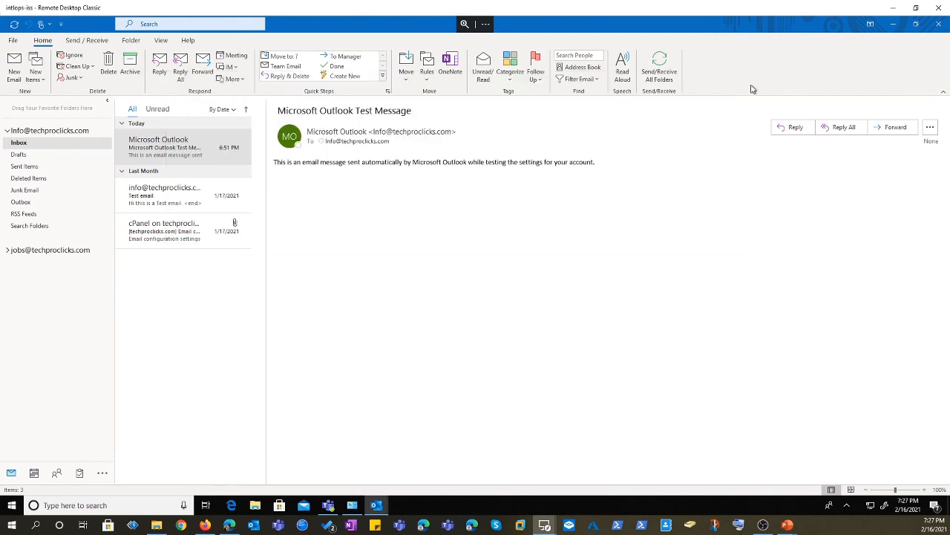
{"action": "left_click", "coordinate": [15, 79]}
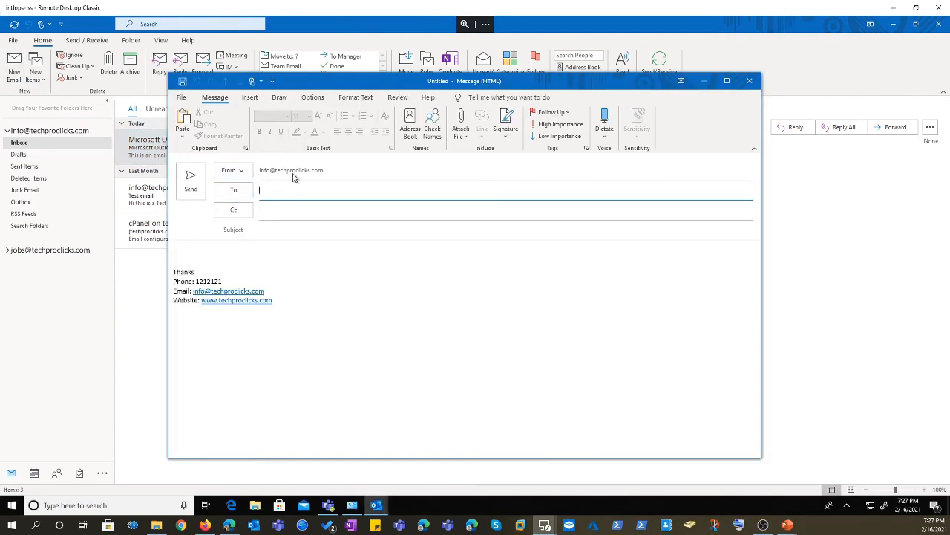
{"action": "mouse_move", "coordinate": [305, 307]}
{"action": "left_mouse_down"}
{"action": "mouse_move", "coordinate": [168, 283]}
{"action": "mouse_move", "coordinate": [162, 270]}
{"action": "left_mouse_up"}
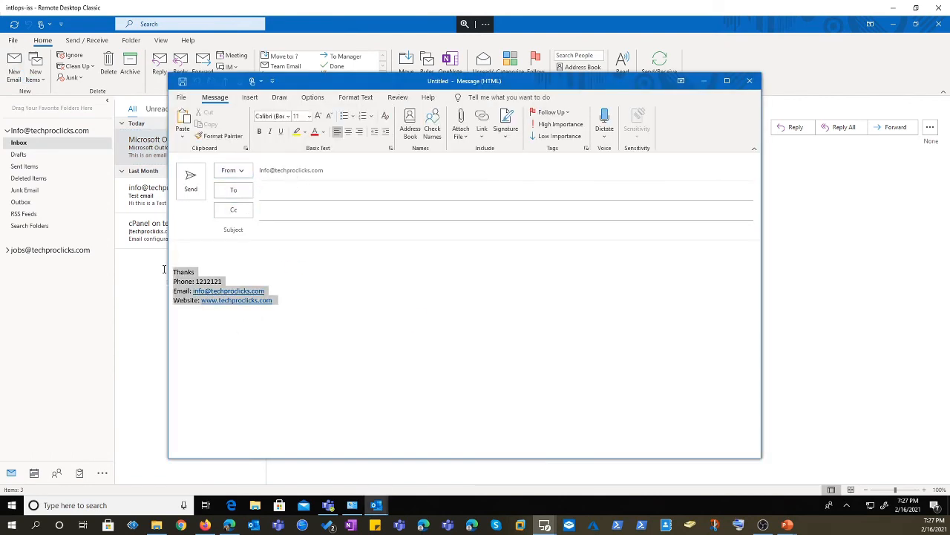
{"action": "left_click", "coordinate": [238, 172]}
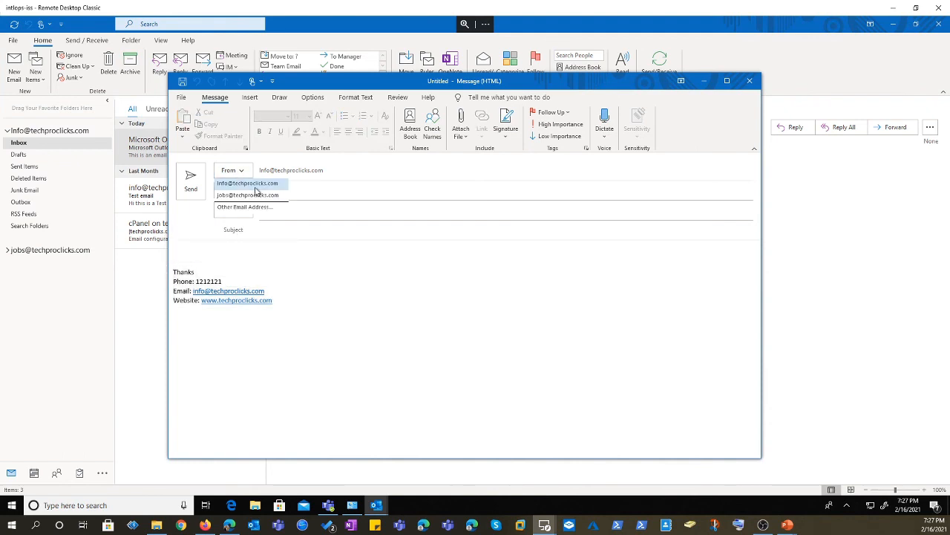
{"action": "left_click", "coordinate": [251, 196]}
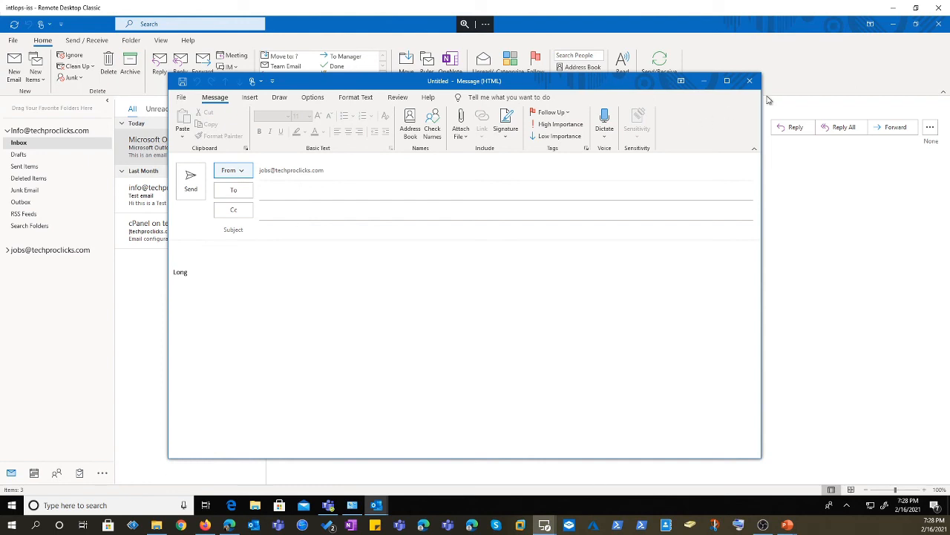
Close the test message without saving it.
{"action": "left_click", "coordinate": [750, 81]}
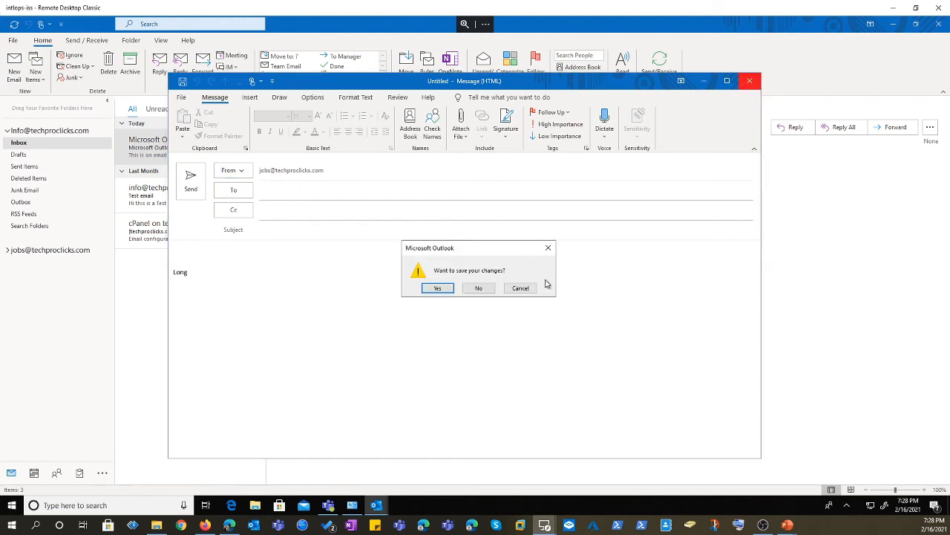
{"action": "left_click", "coordinate": [473, 291]}
{"action": "left_click", "coordinate": [473, 291]}
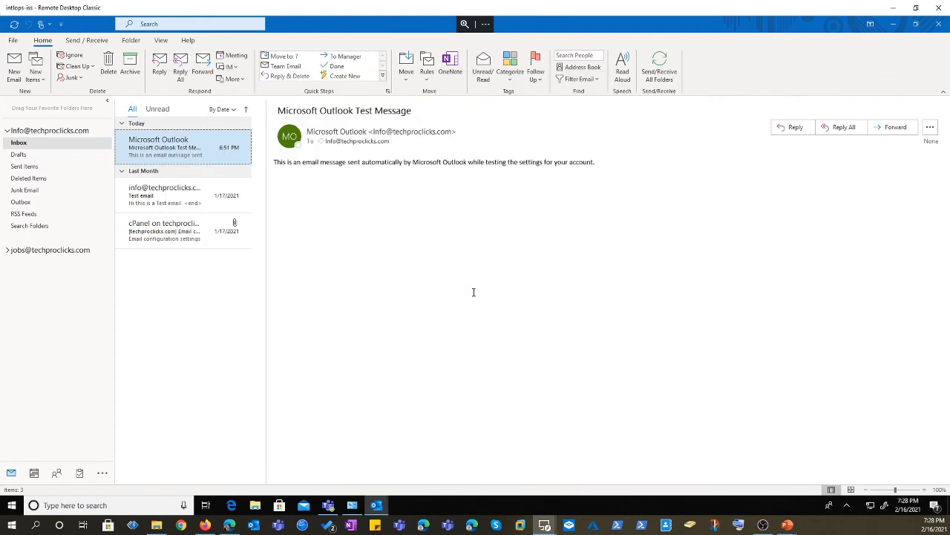
Open the 'Test email' message in the inbox and start a reply to it.
{"action": "left_click", "coordinate": [176, 198]}
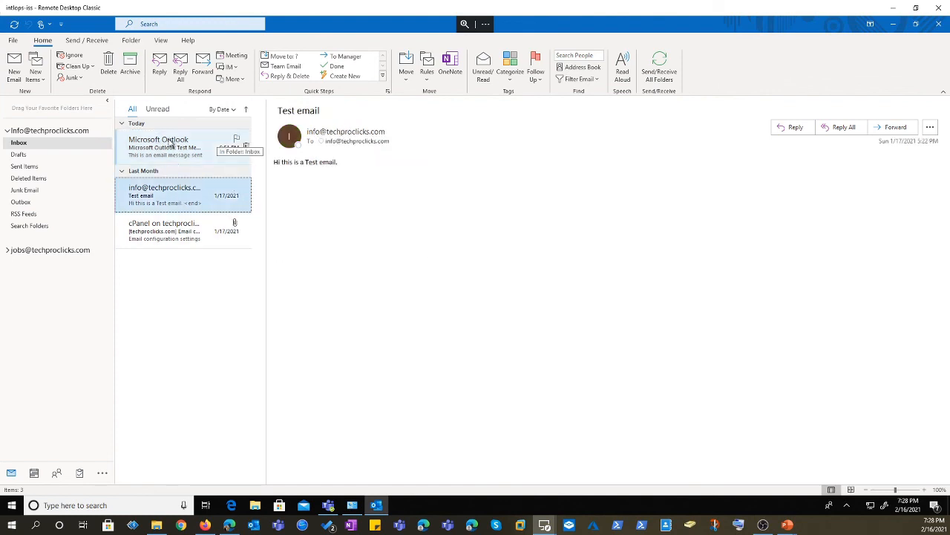
{"action": "left_click", "coordinate": [160, 74]}
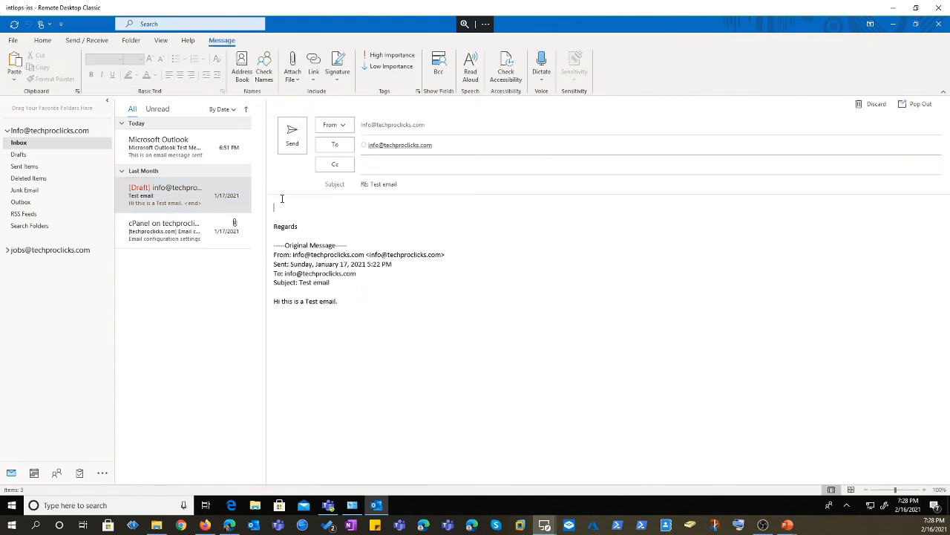